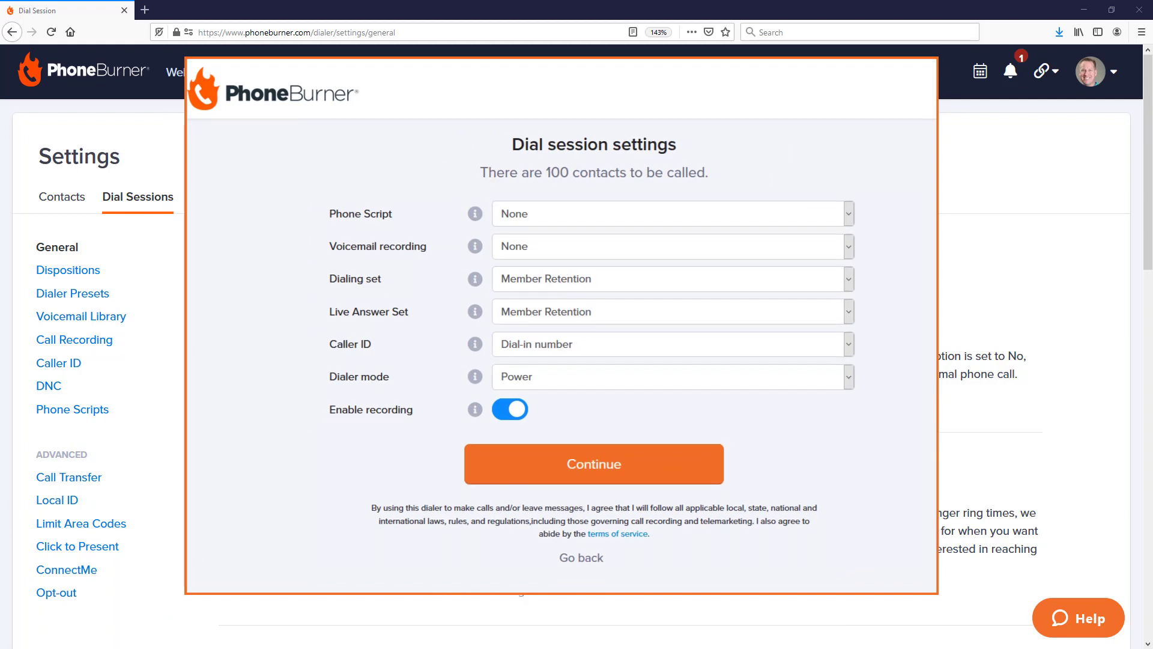
# Set the dial session's phone script to Member Retention and its voicemail recording to English VM Member Retention.
pyautogui.click(850, 221)
pyautogui.click(812, 272)
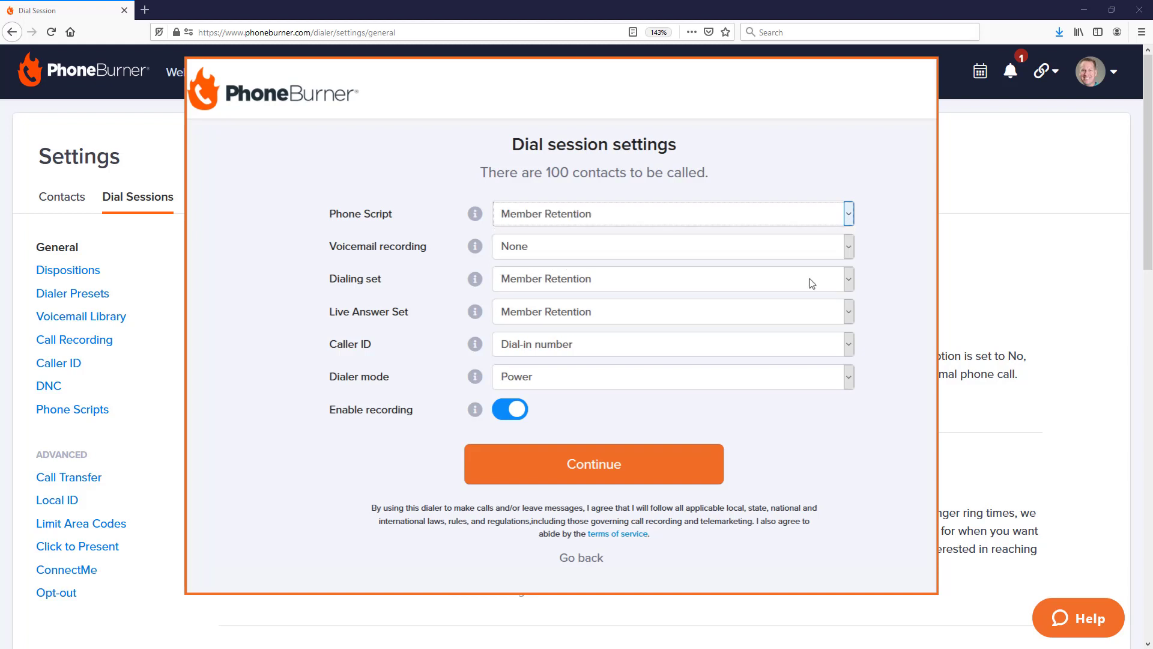
pyautogui.click(830, 258)
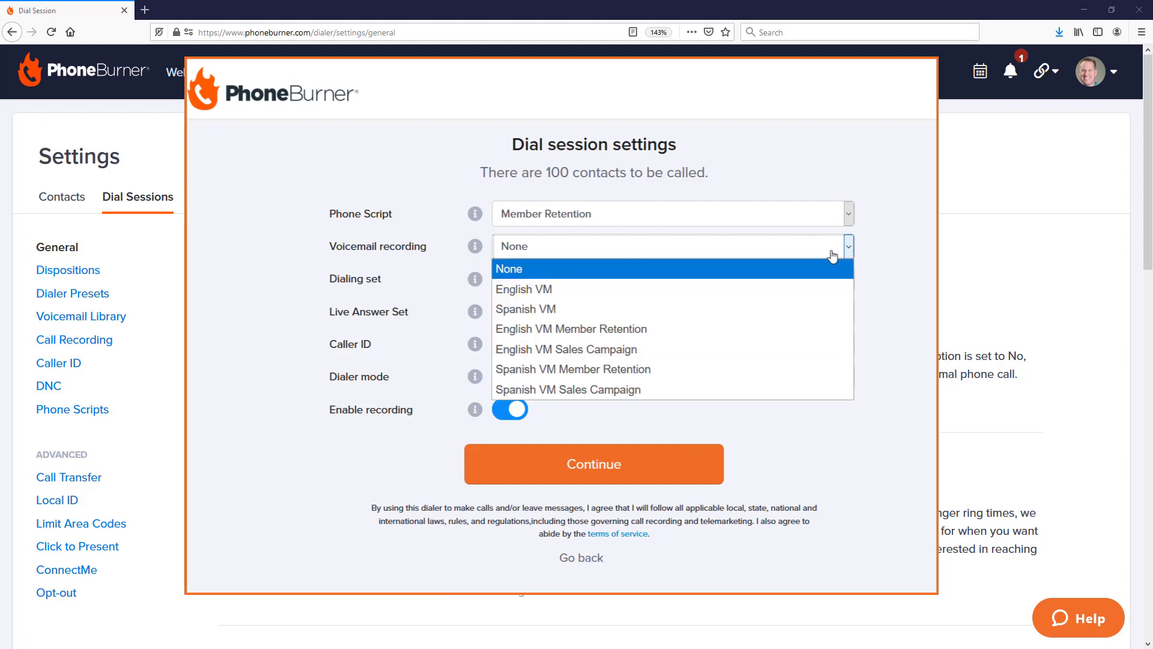
pyautogui.click(786, 332)
# Choose Member Retention for both the dialing set and the live answer set of the dial session.
pyautogui.click(800, 283)
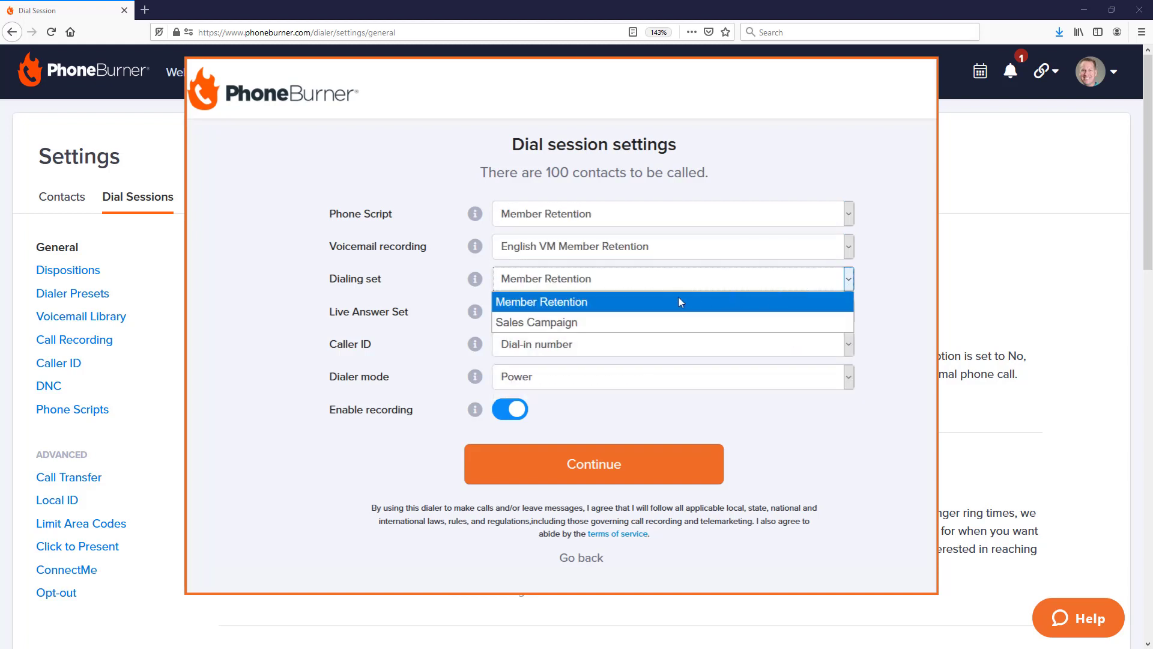
pyautogui.click(648, 302)
pyautogui.click(649, 312)
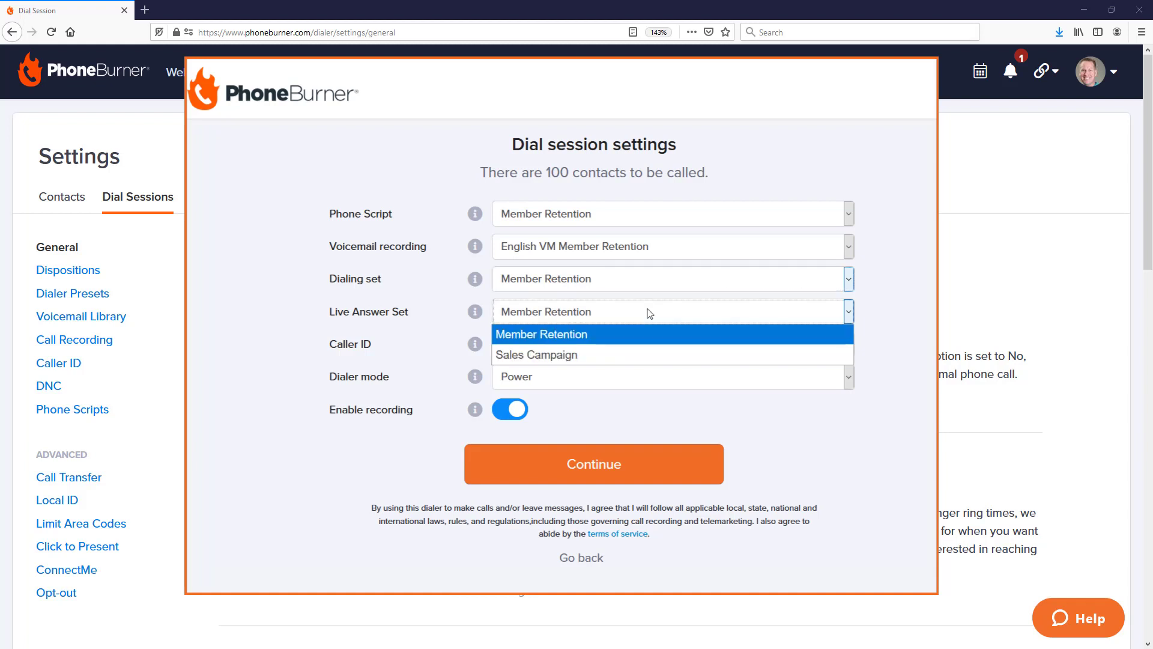
pyautogui.click(629, 341)
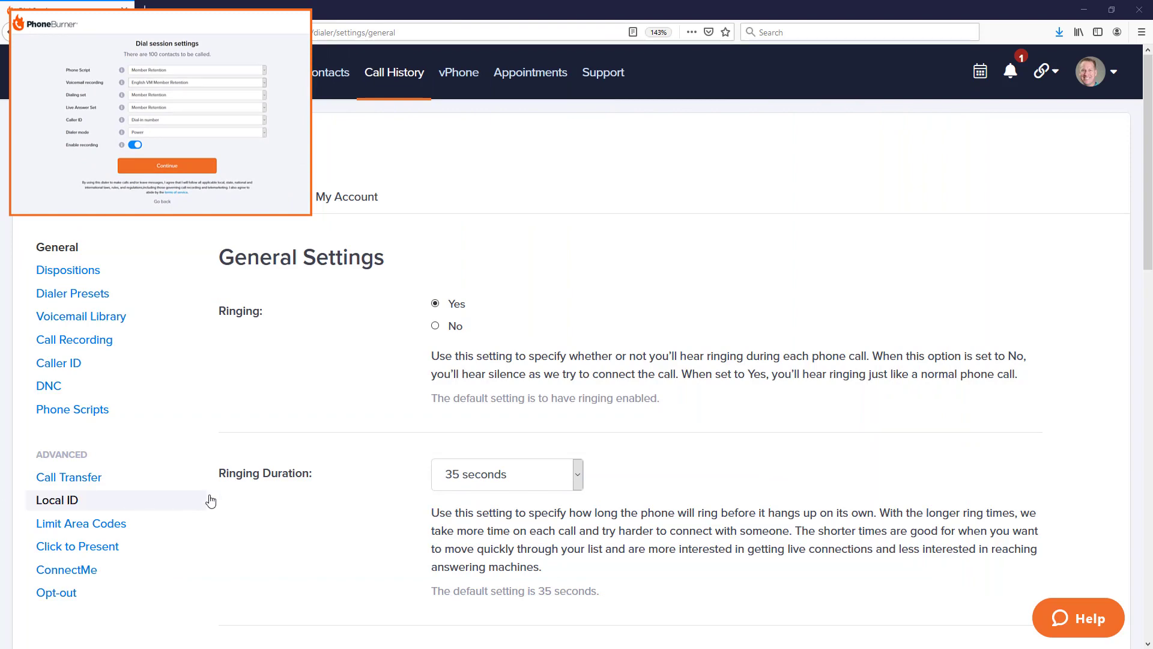
# Create a new dialer preset in the dial session settings and name it Member Retention.
pyautogui.click(73, 294)
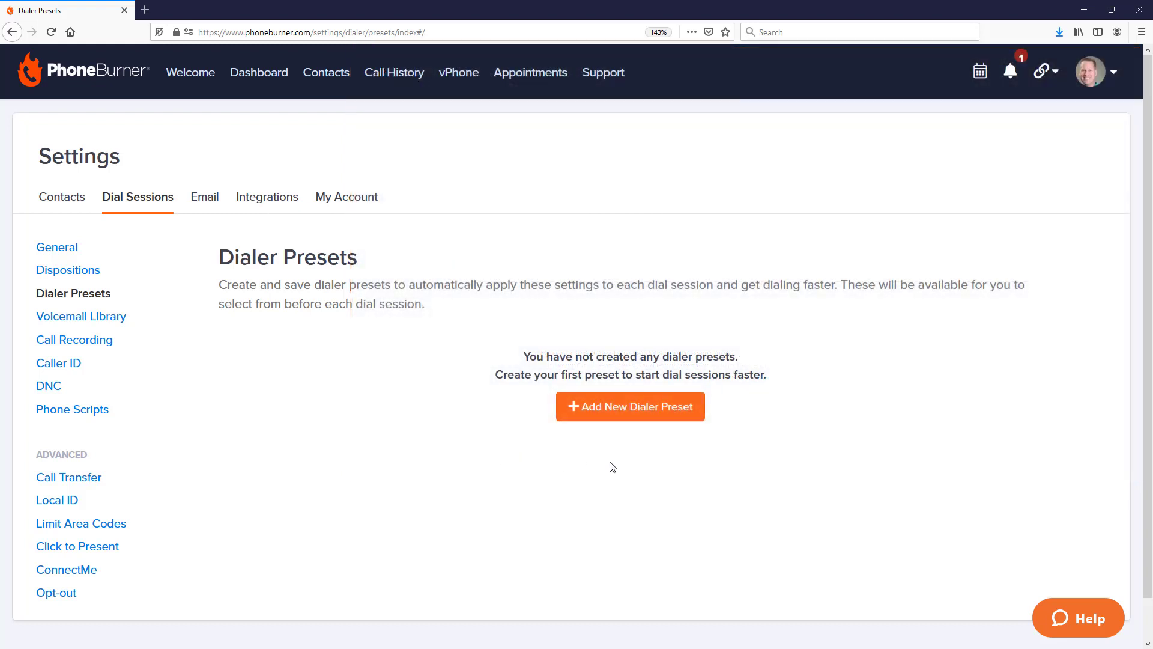
pyautogui.click(664, 414)
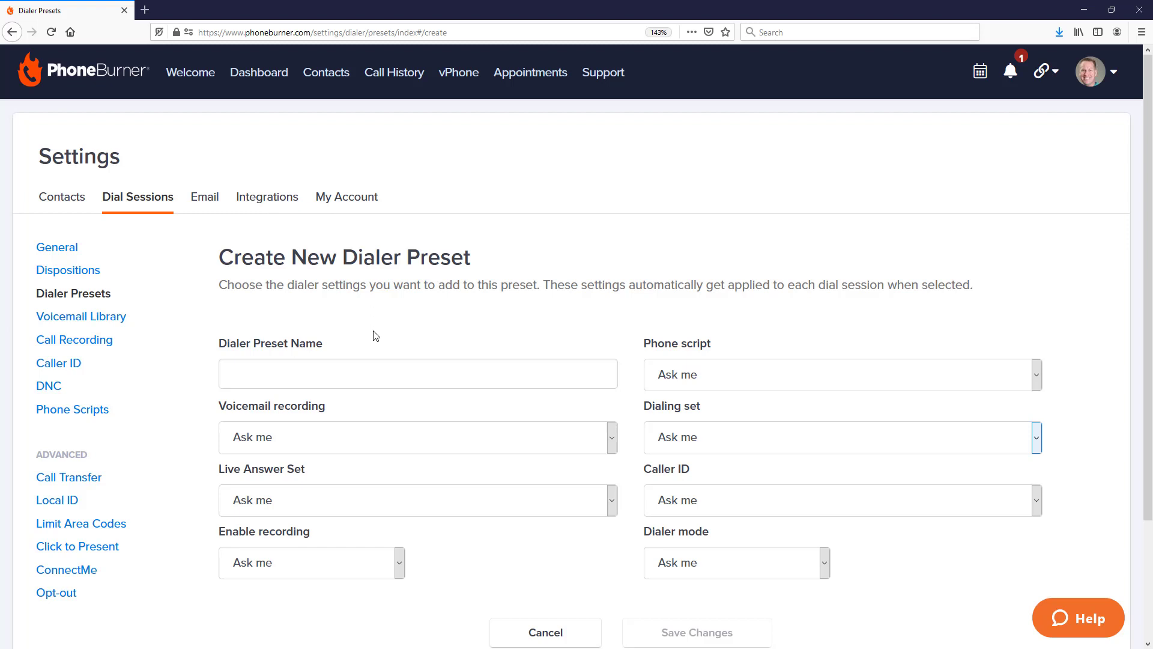
pyautogui.click(349, 373)
pyautogui.write('Membe')
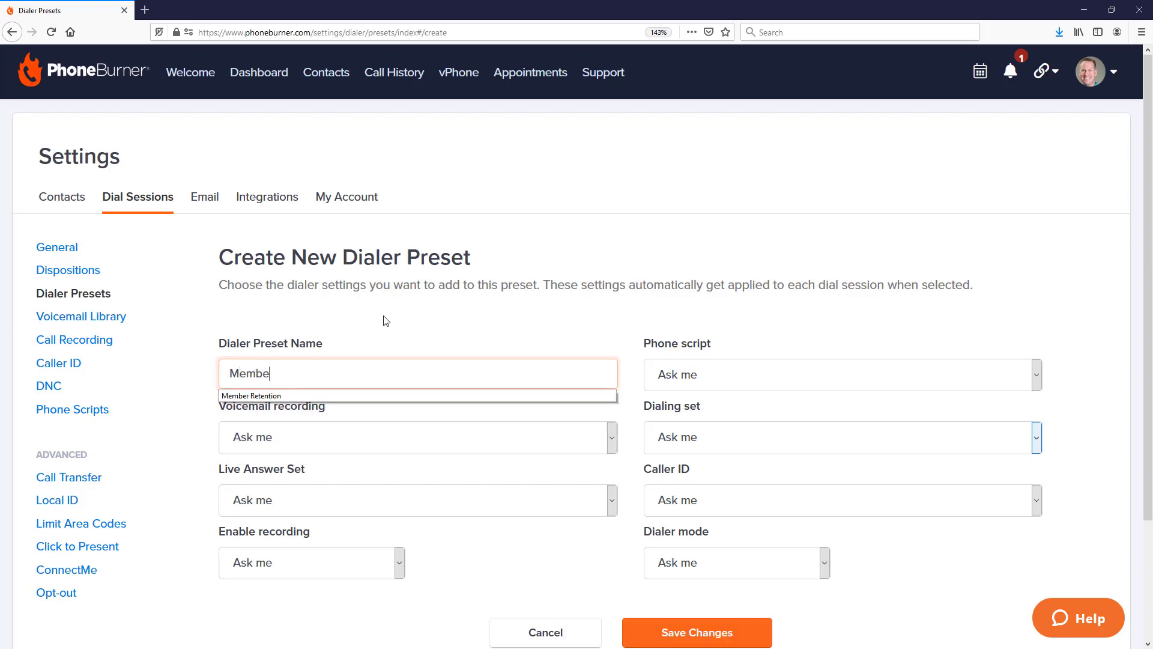
pyautogui.press('Down')
pyautogui.press('Return')
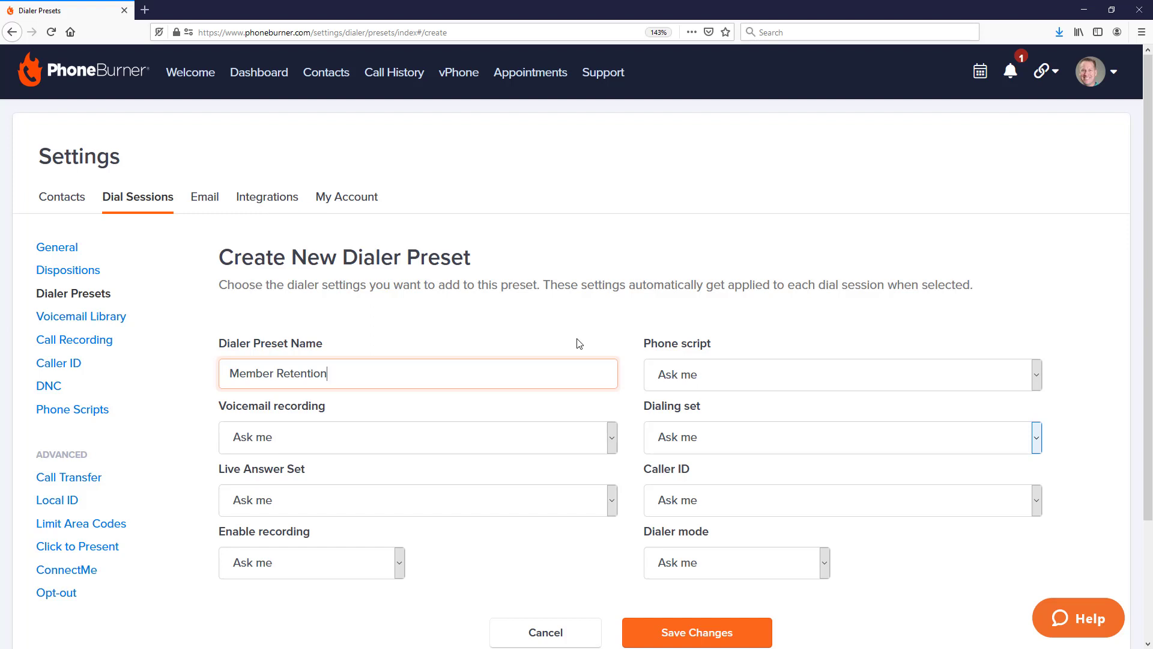
# Set the preset's phone script to Member Retention and its voicemail recording to English VM Member Retention.
pyautogui.click(671, 375)
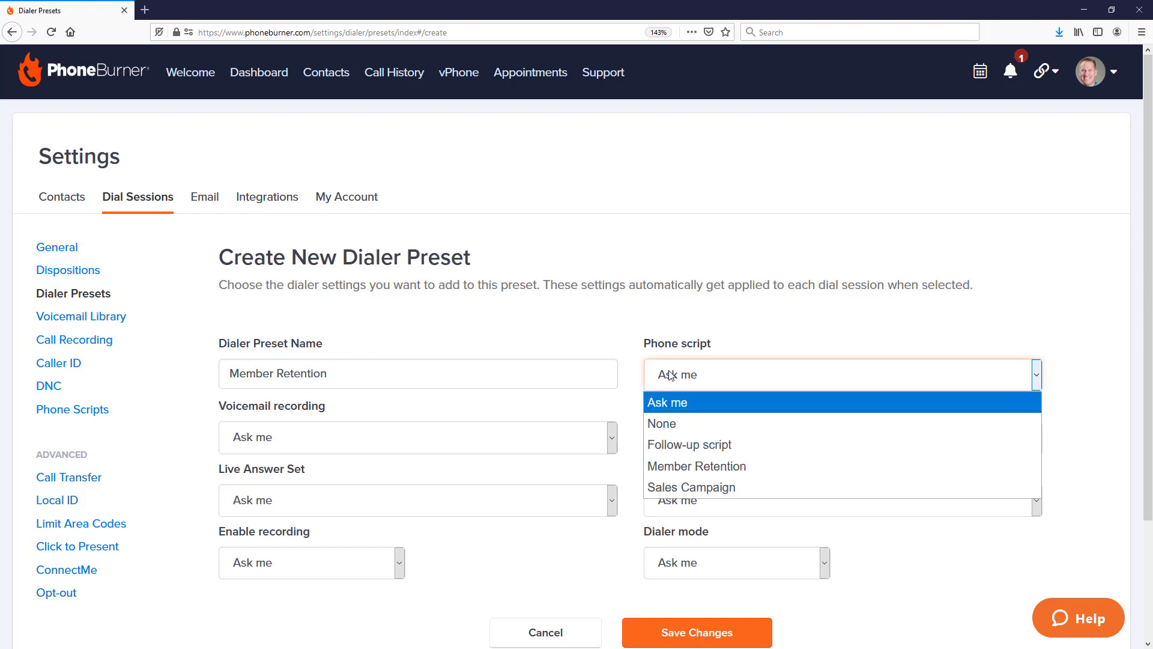
pyautogui.click(700, 476)
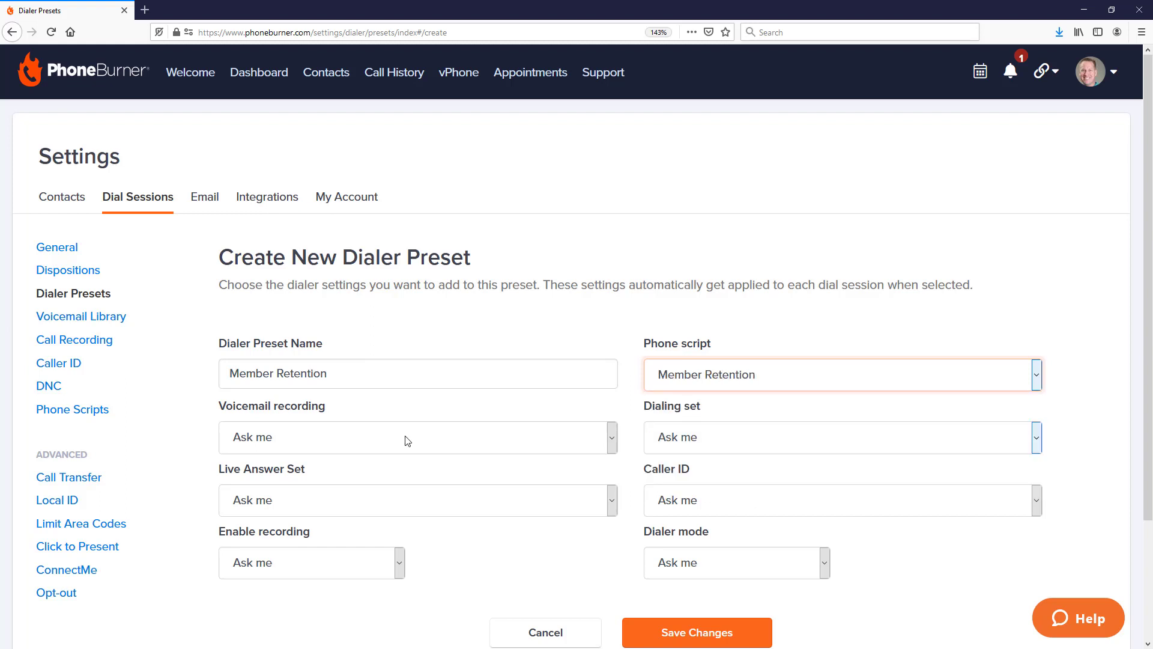
pyautogui.click(391, 441)
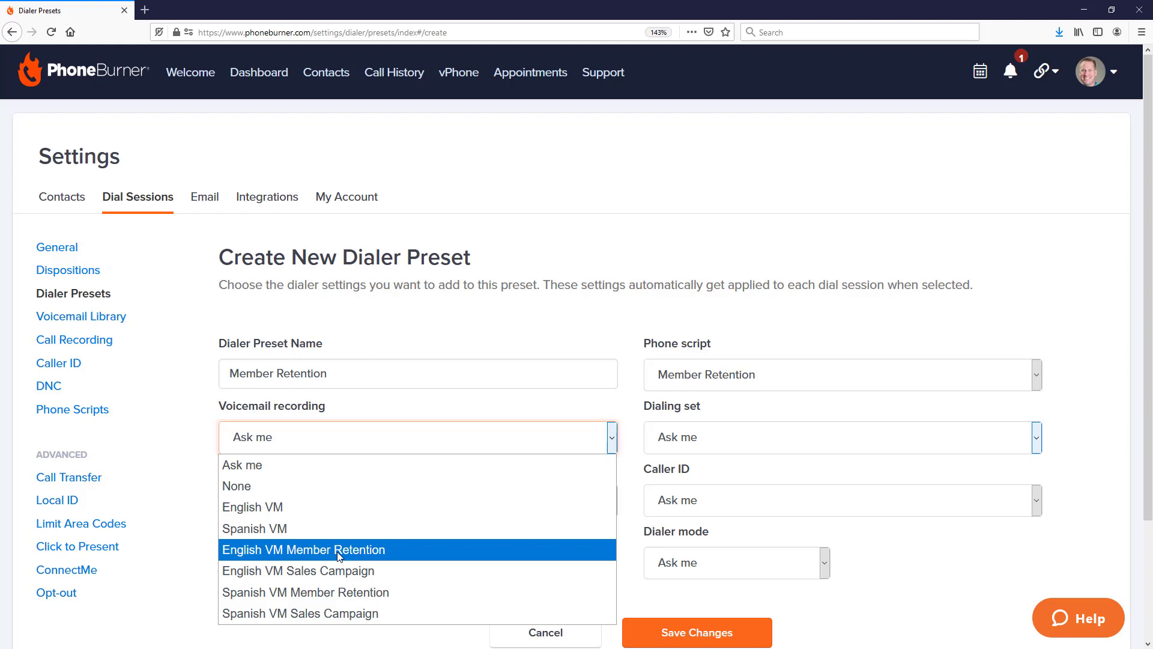
pyautogui.click(339, 551)
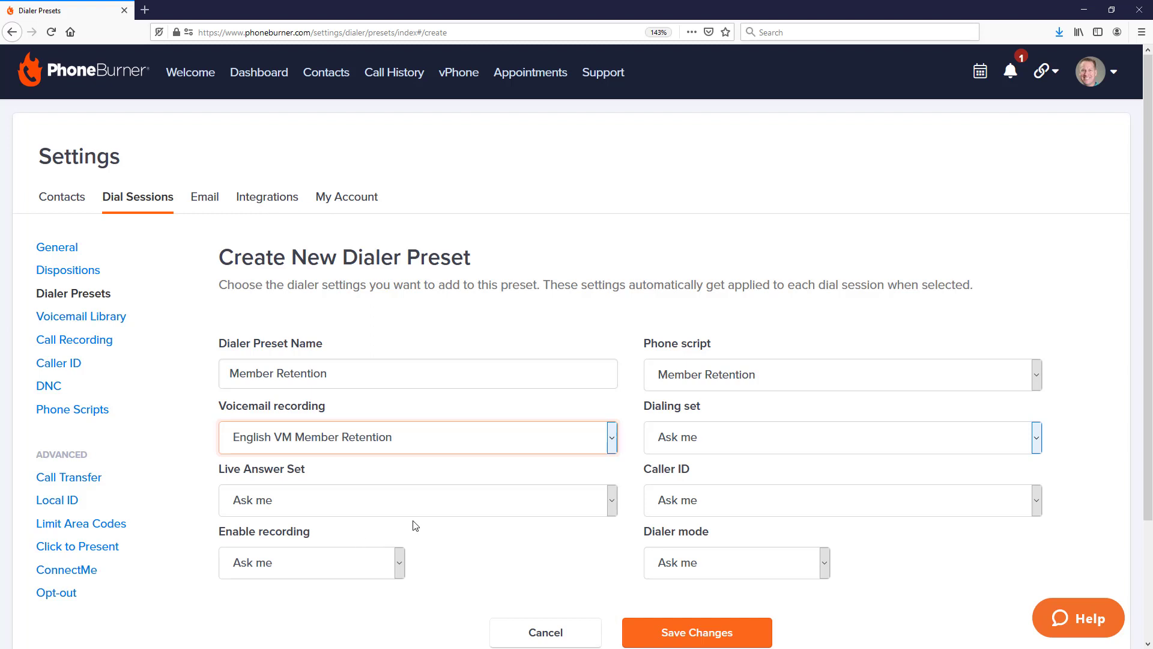
# Set both the dialing set and the live answer set of the preset to Member Retention.
pyautogui.click(685, 448)
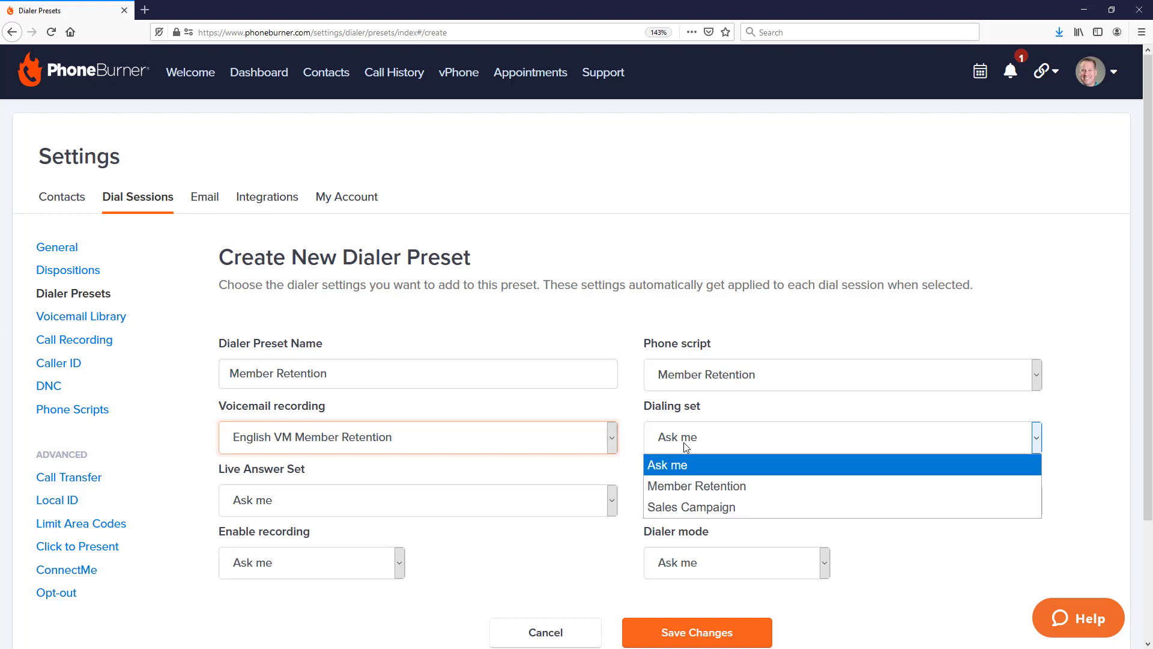
pyautogui.click(680, 484)
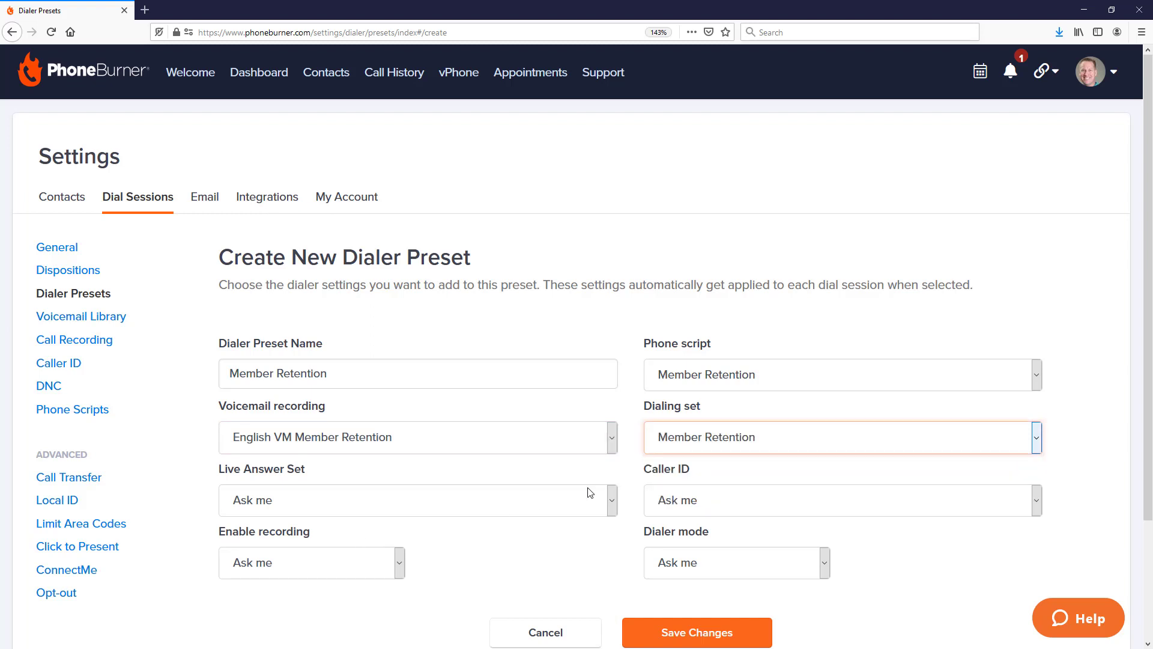
pyautogui.click(533, 502)
pyautogui.click(417, 548)
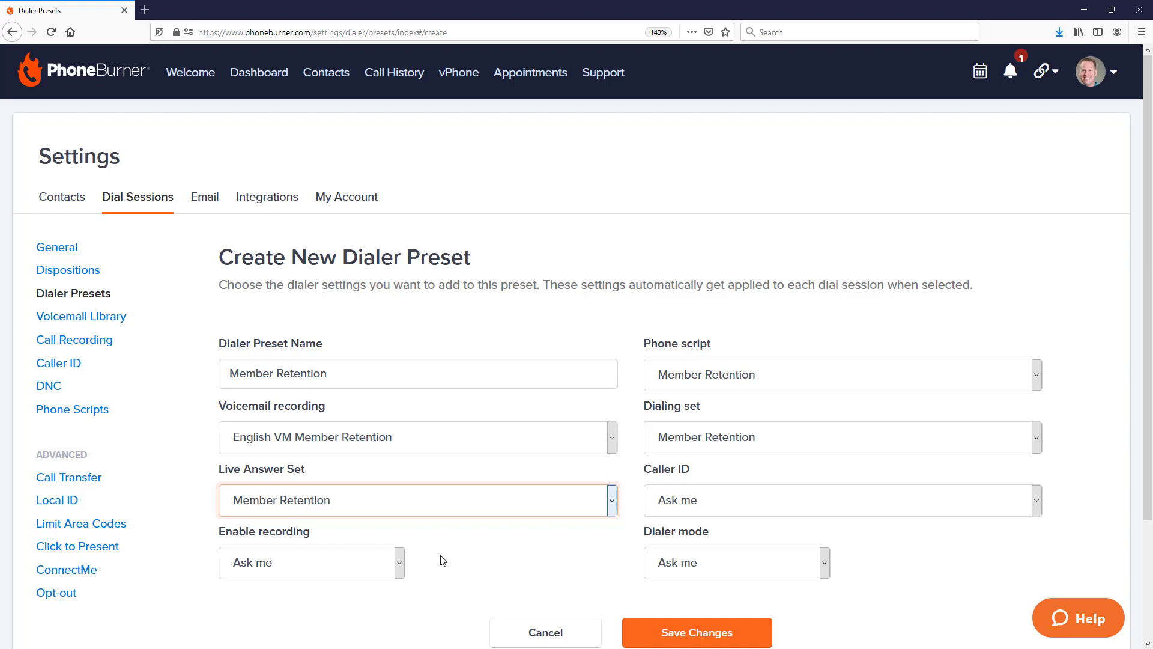
# Choose Ask me as the preset's caller ID and set Enable recording to Yes.
pyautogui.click(702, 509)
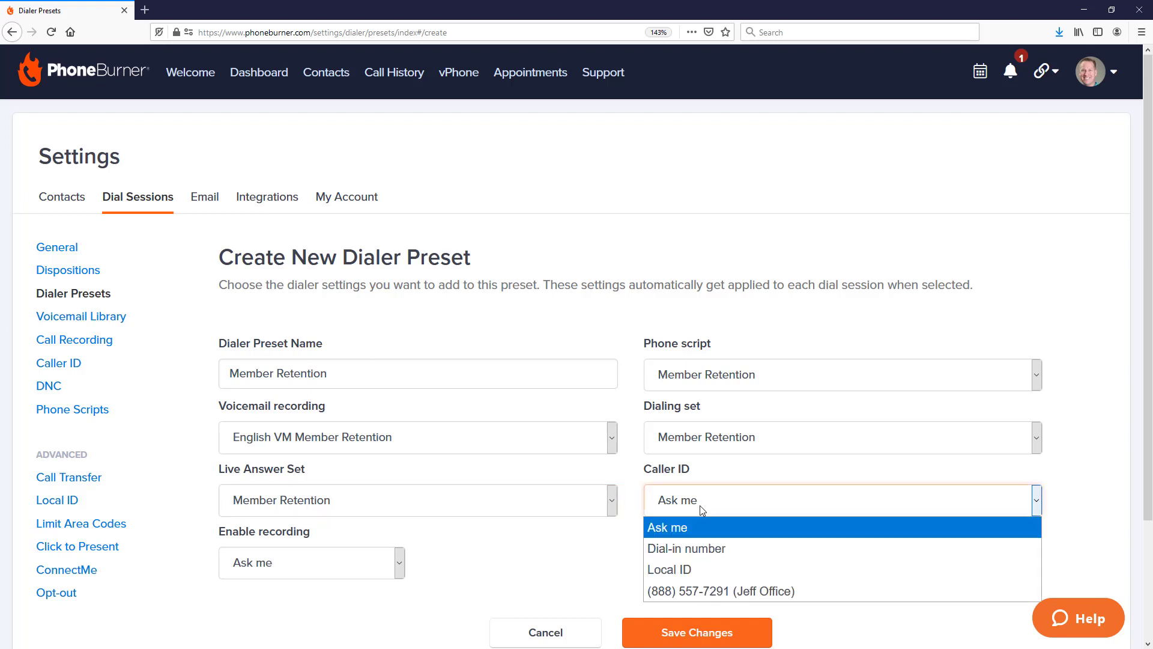
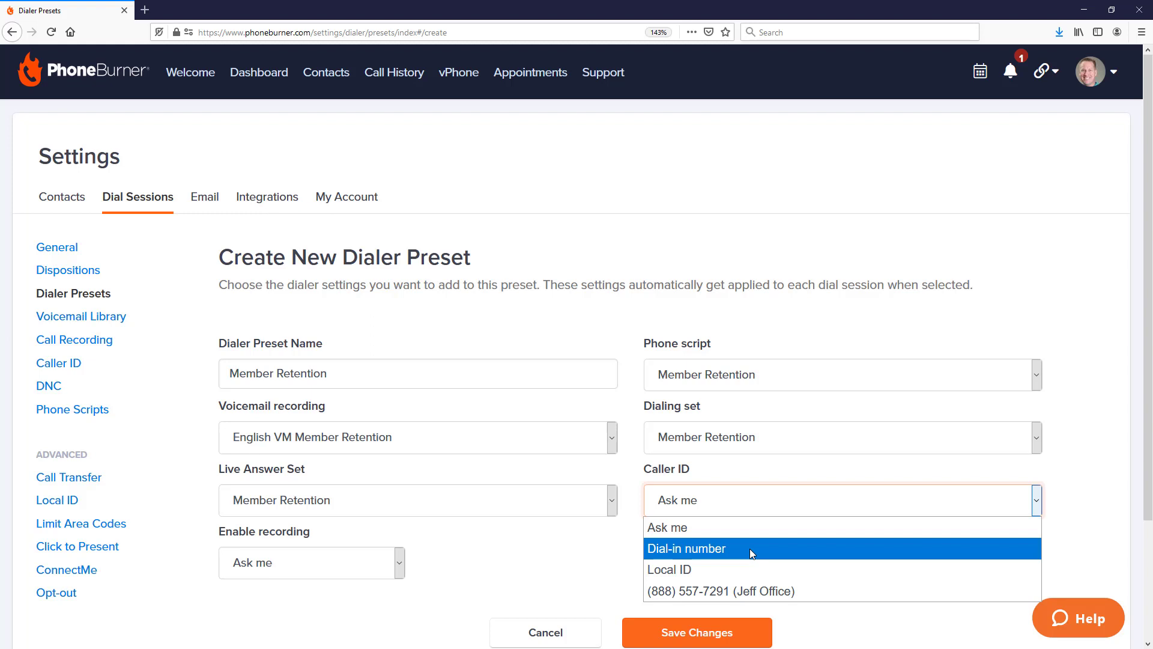
pyautogui.click(729, 525)
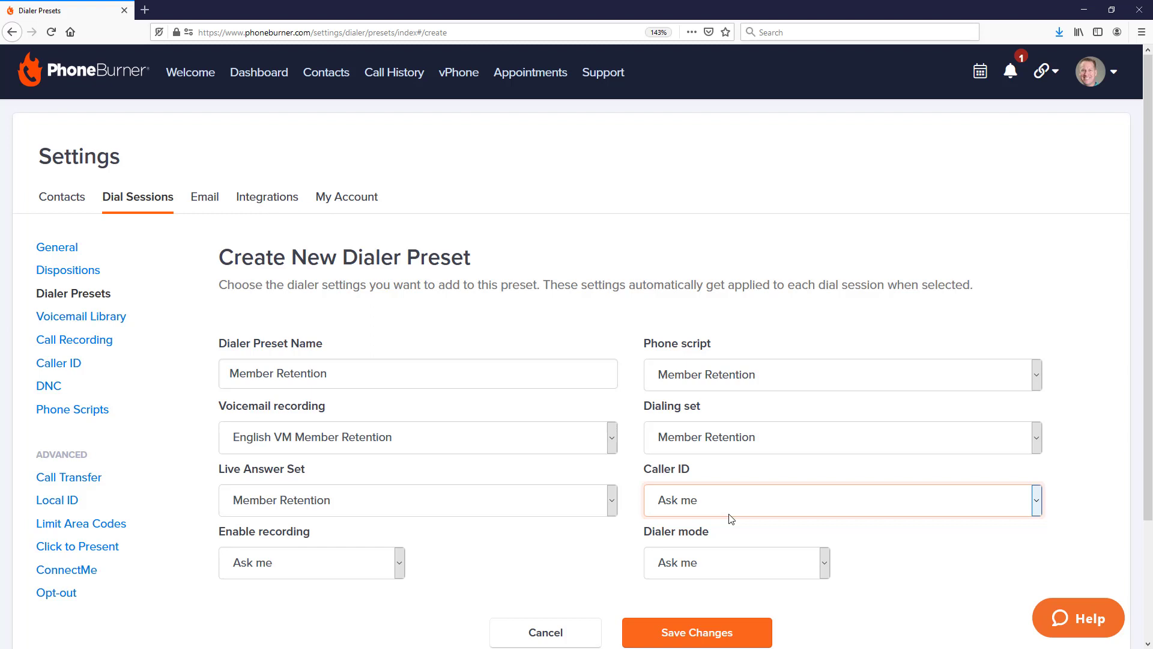
pyautogui.click(384, 570)
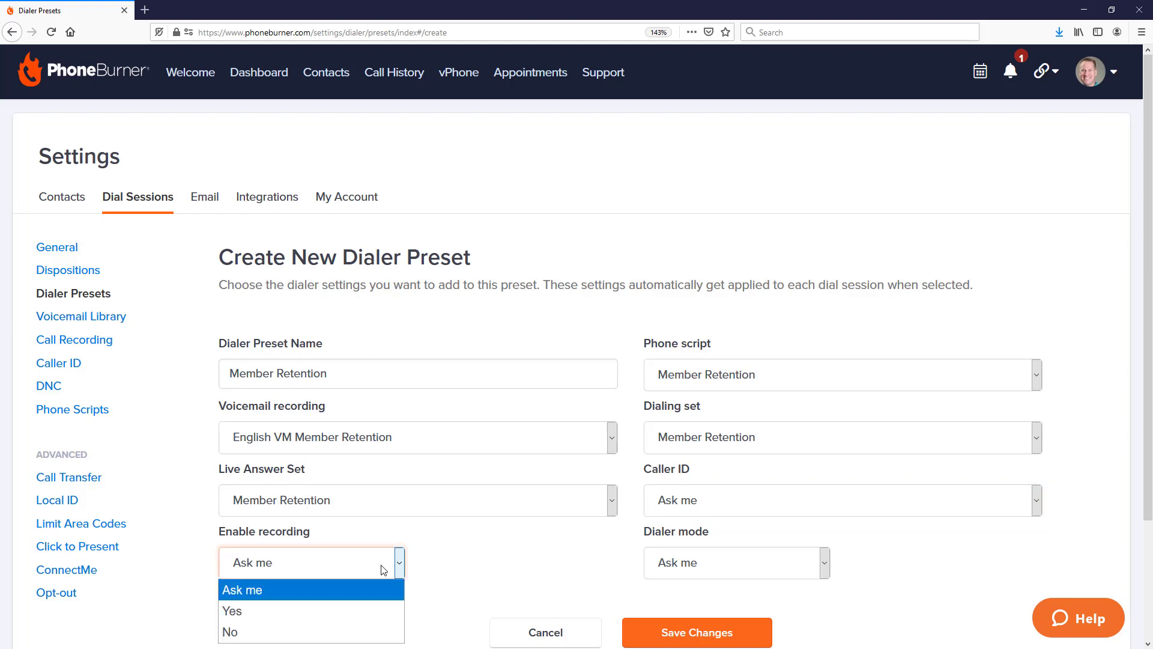
pyautogui.click(293, 613)
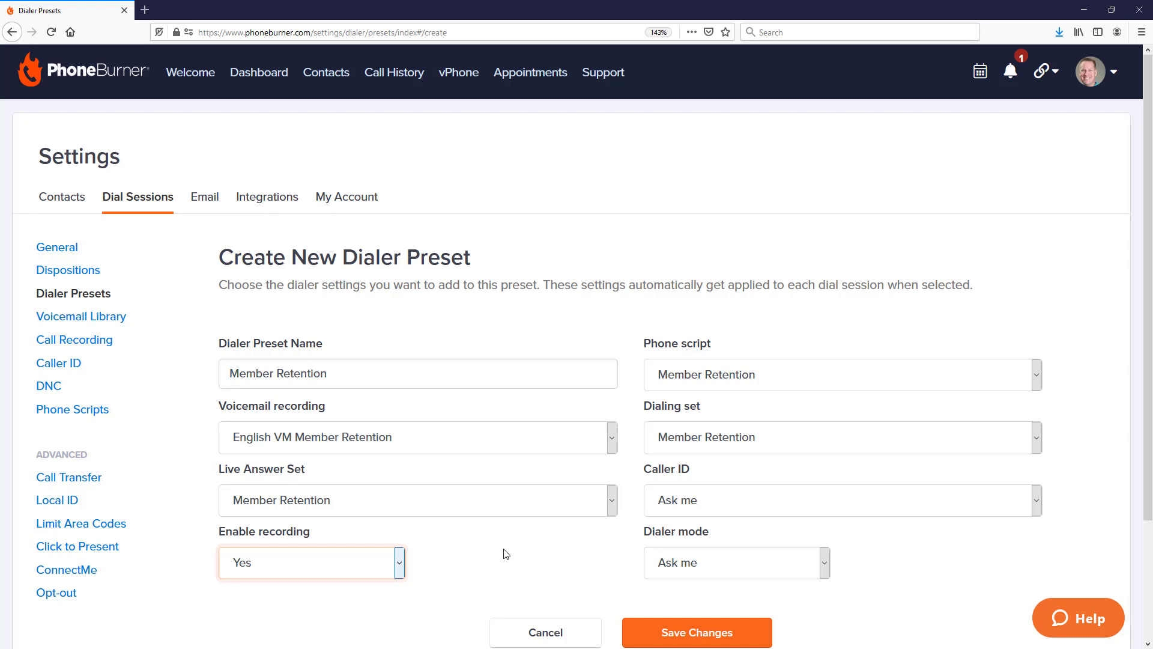
# Set the preset's dialer mode to Power and save the Member Retention preset.
pyautogui.click(768, 570)
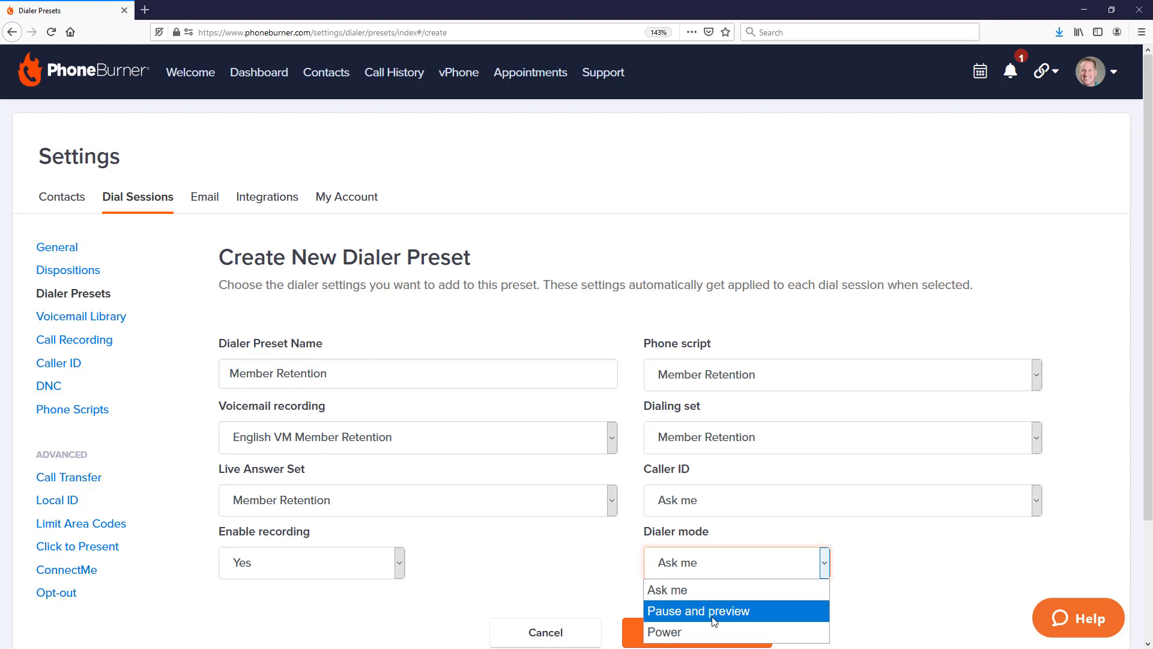
pyautogui.click(708, 633)
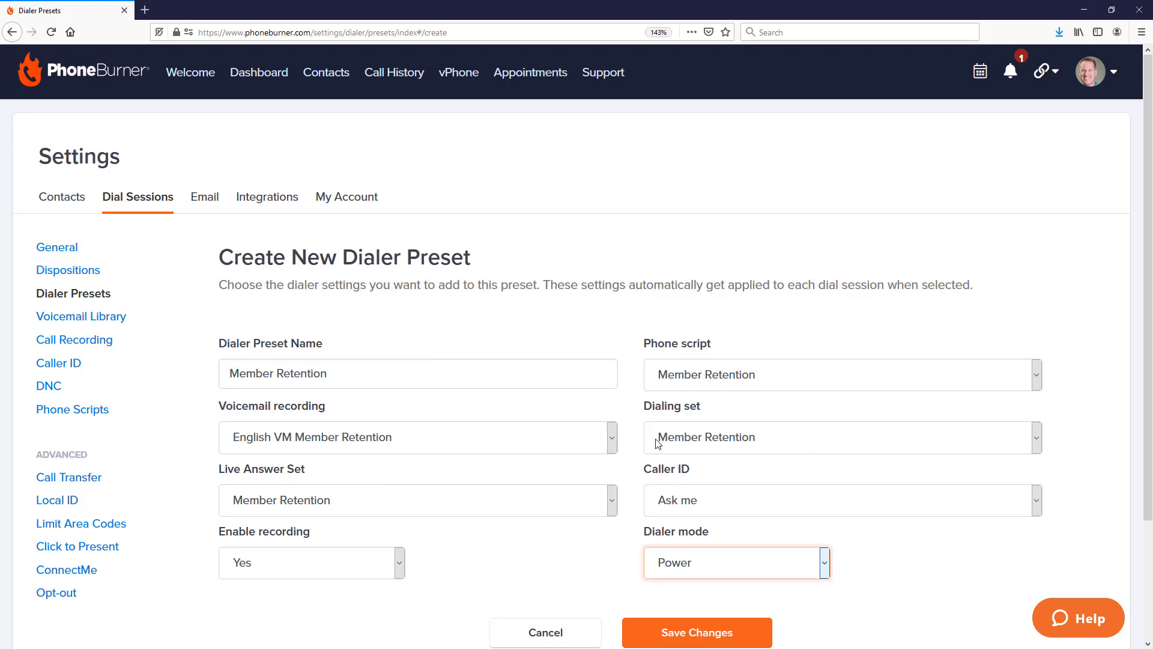
pyautogui.click(691, 639)
pyautogui.click(692, 639)
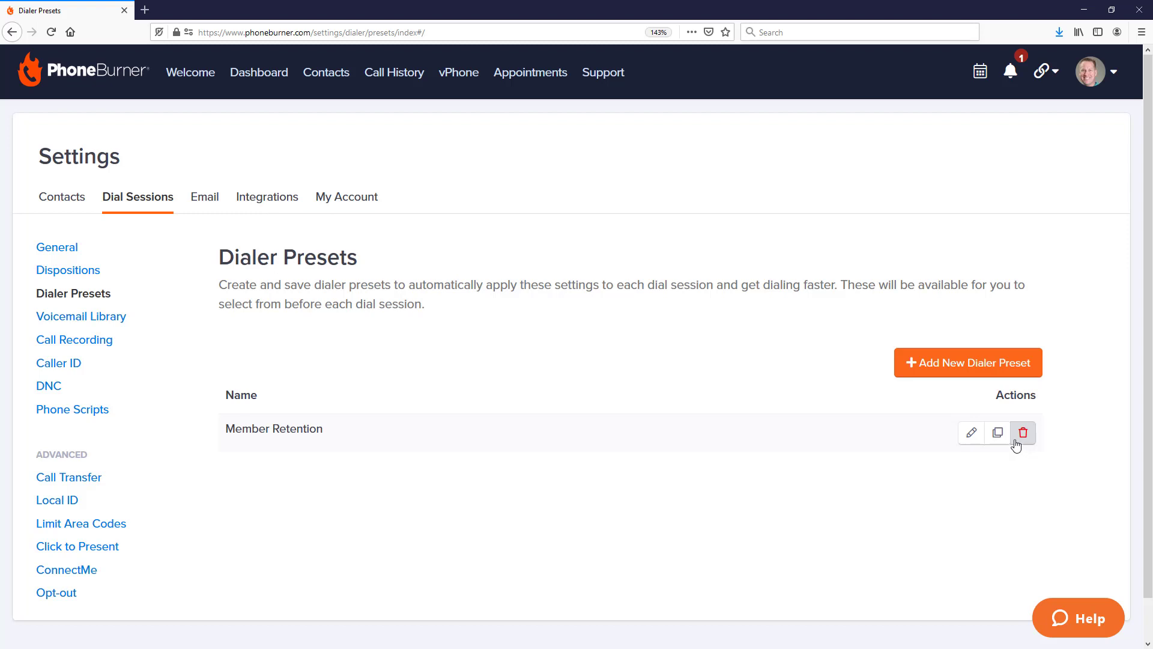
# Duplicate the Member Retention dialer preset and name the copy Sales Campaign 1.
pyautogui.click(998, 434)
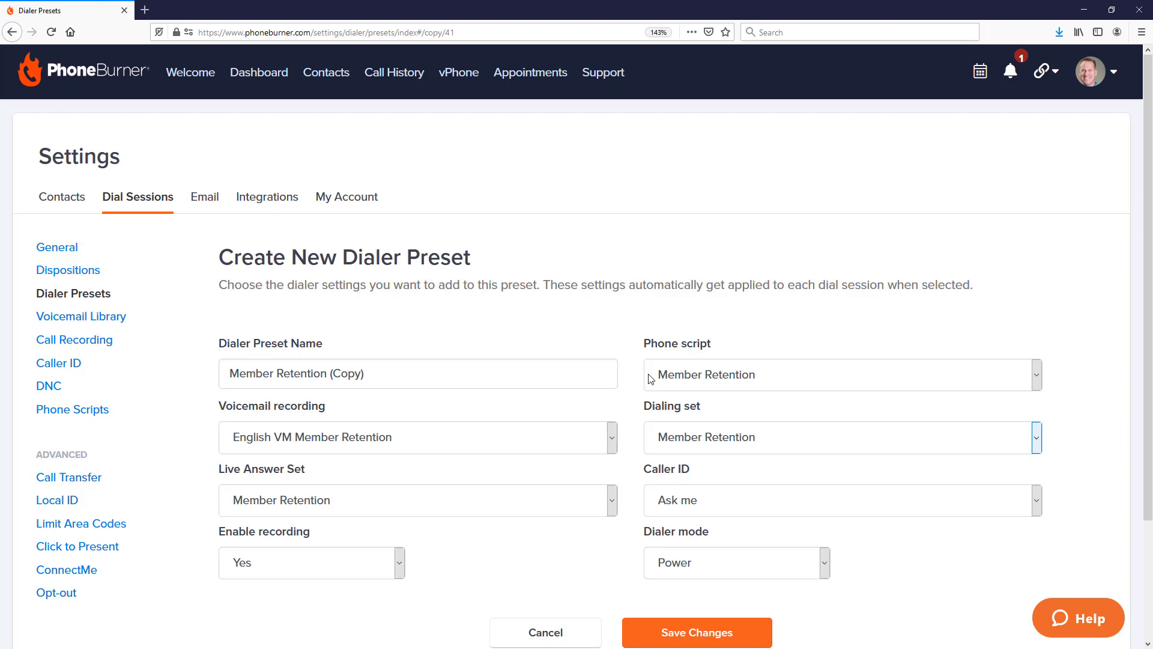
pyautogui.tripleClick(458, 373)
pyautogui.write('Sales Campaign 1')
# Set the copied preset's phone script to Sales Campaign and its voicemail recording to English VM Sales Campaign.
pyautogui.click(700, 375)
pyautogui.click(697, 487)
pyautogui.click(340, 436)
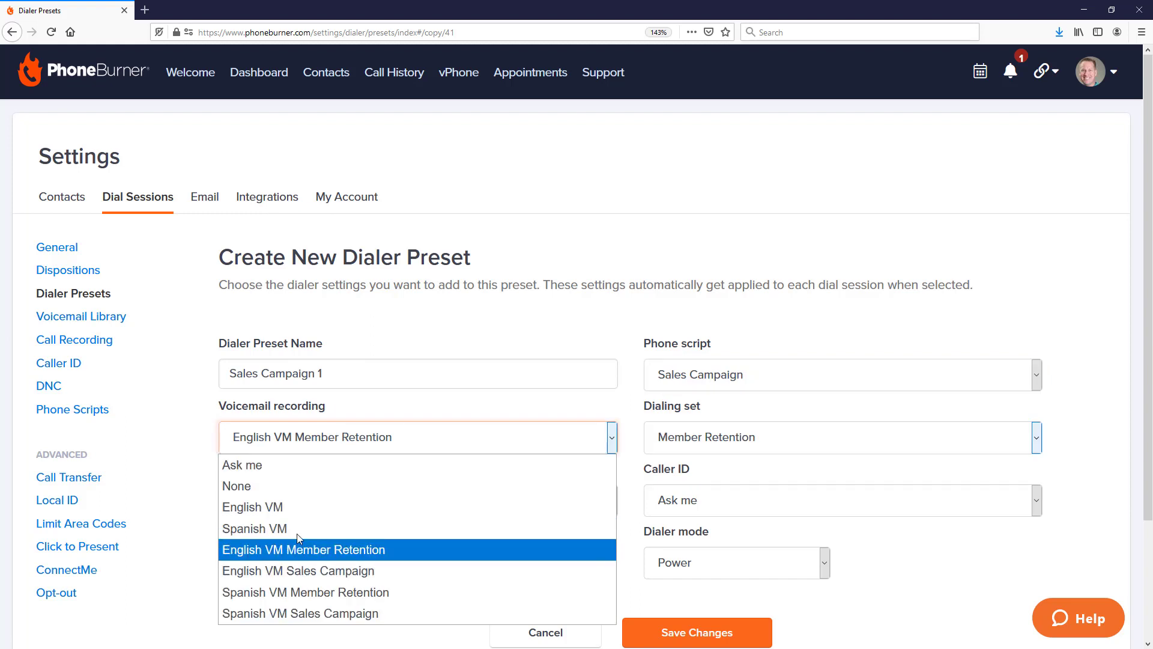
pyautogui.click(296, 496)
# Set both the dialing set and the live answer set of the copied preset to Sales Campaign.
pyautogui.moveTo(840, 436); pyautogui.dragTo(691, 508)
pyautogui.click(337, 500)
pyautogui.click(283, 568)
# Set the copied preset's caller ID to Local ID and save the Sales Campaign 1 preset.
pyautogui.click(721, 500)
pyautogui.click(664, 570)
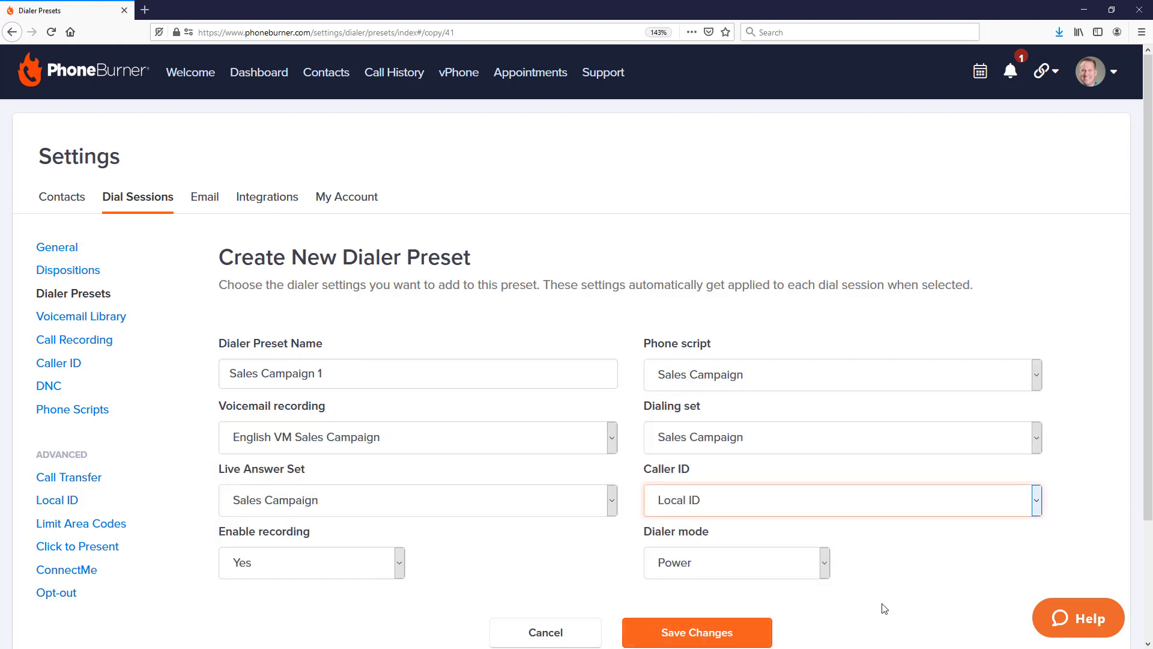
pyautogui.click(673, 637)
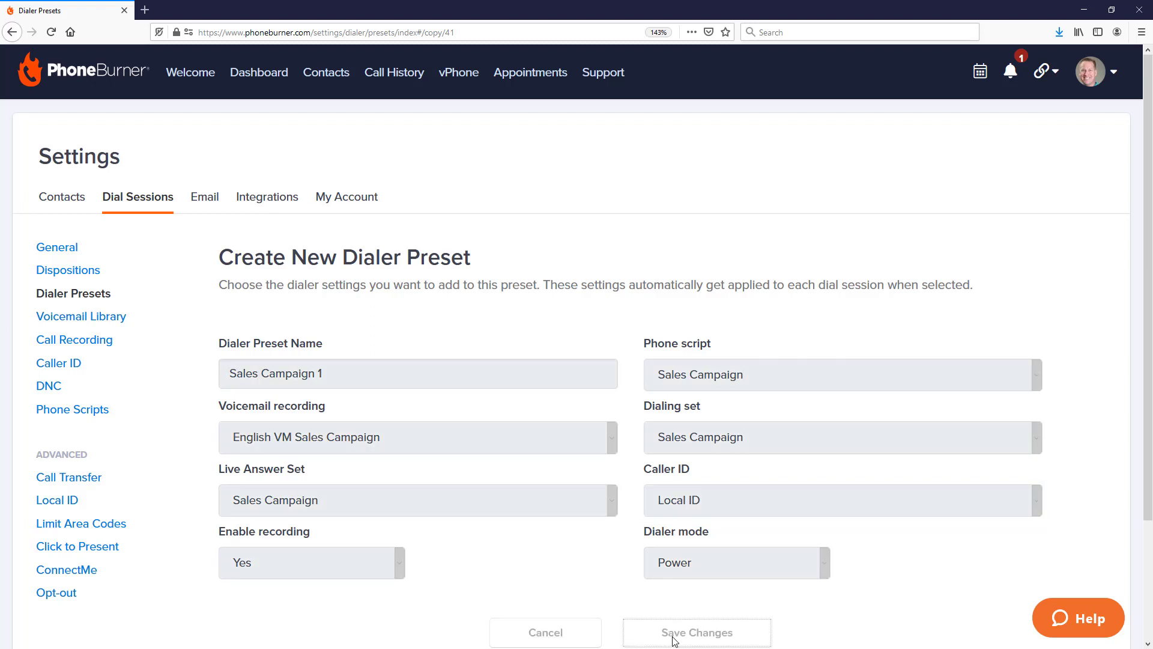